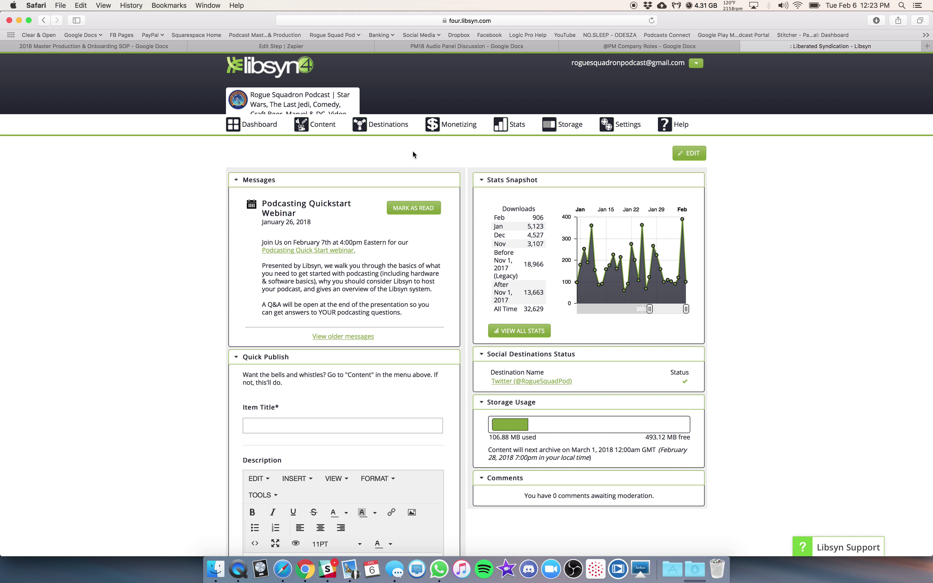
- Browse the 11 destinations on the Destinations page, then start adding a new destination
{"action": "left_click", "coordinate": [396, 124]}
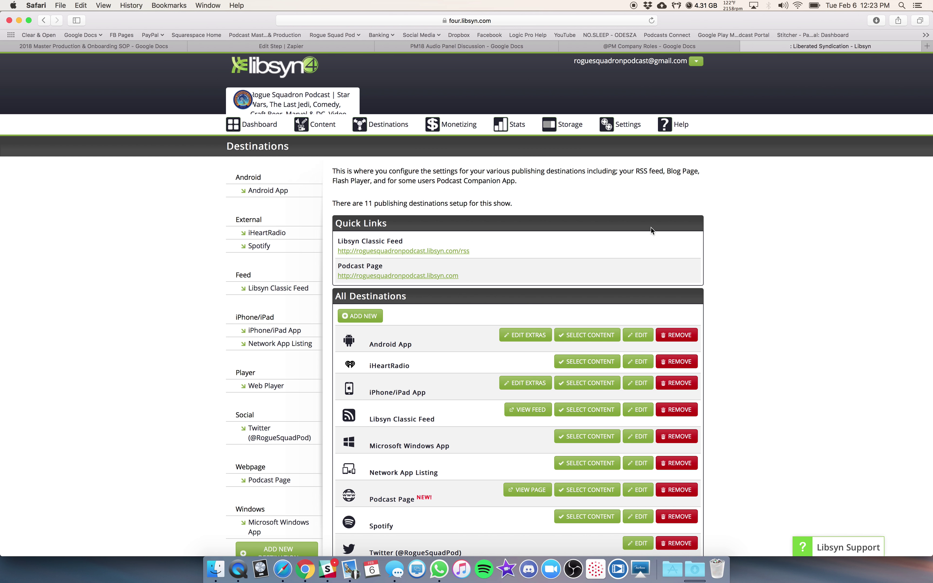
{"action": "scroll", "coordinate": [652, 230], "scroll_direction": "down", "scroll_amount": 3}
{"action": "scroll", "coordinate": [652, 231], "scroll_direction": "up", "scroll_amount": 2}
{"action": "scroll", "coordinate": [449, 275], "scroll_direction": "down", "scroll_amount": 1}
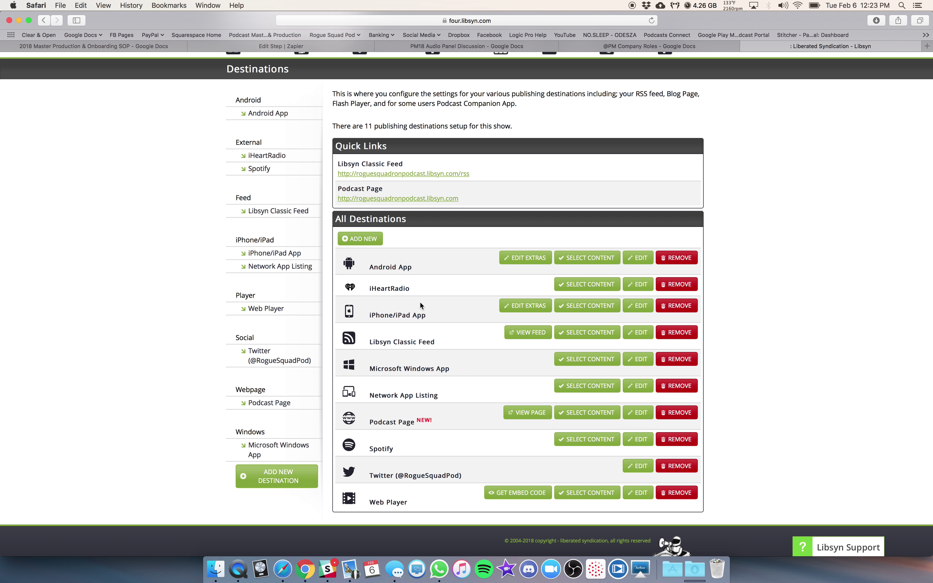
{"action": "scroll", "coordinate": [457, 316], "scroll_direction": "up", "scroll_amount": 4}
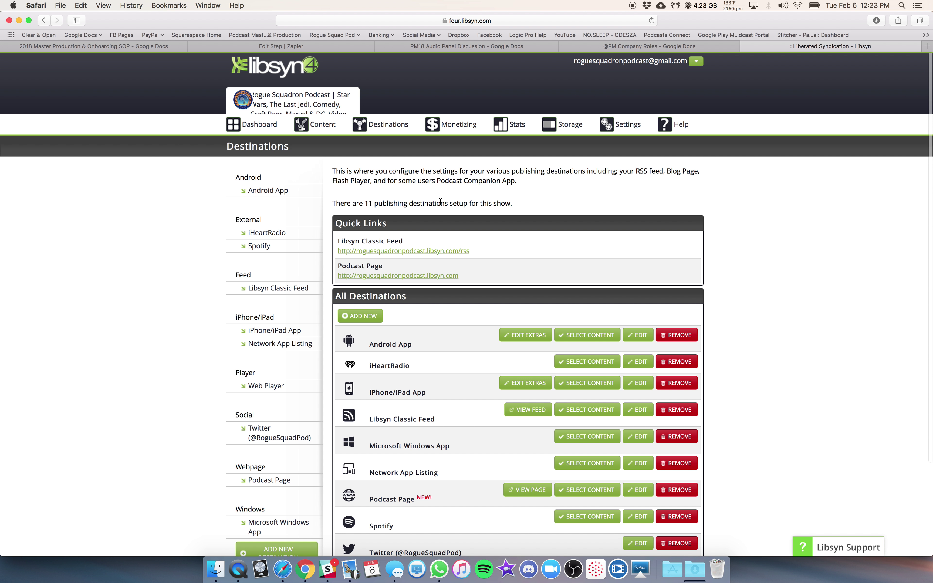
{"action": "scroll", "coordinate": [436, 317], "scroll_direction": "down", "scroll_amount": 1}
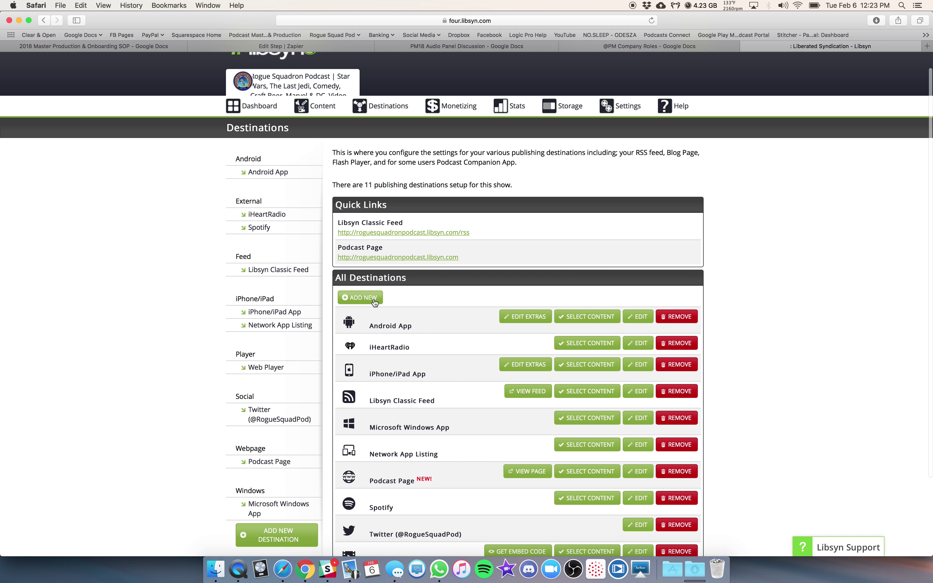
{"action": "left_click", "coordinate": [376, 303]}
- Choose Facebook OnPublish as the destination type and continue through the Facebook login prompt
{"action": "scroll", "coordinate": [424, 284], "scroll_direction": "down", "scroll_amount": 3}
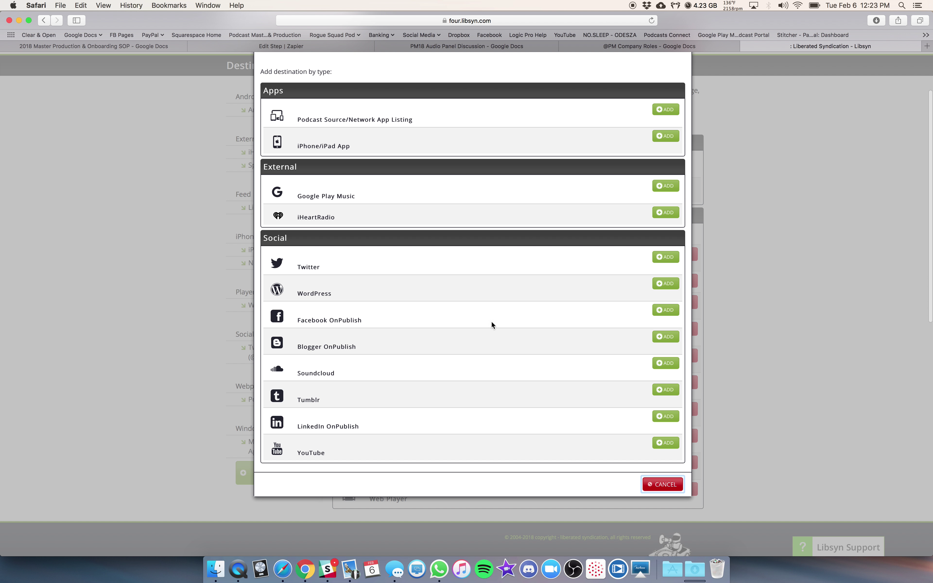
{"action": "left_click", "coordinate": [663, 314]}
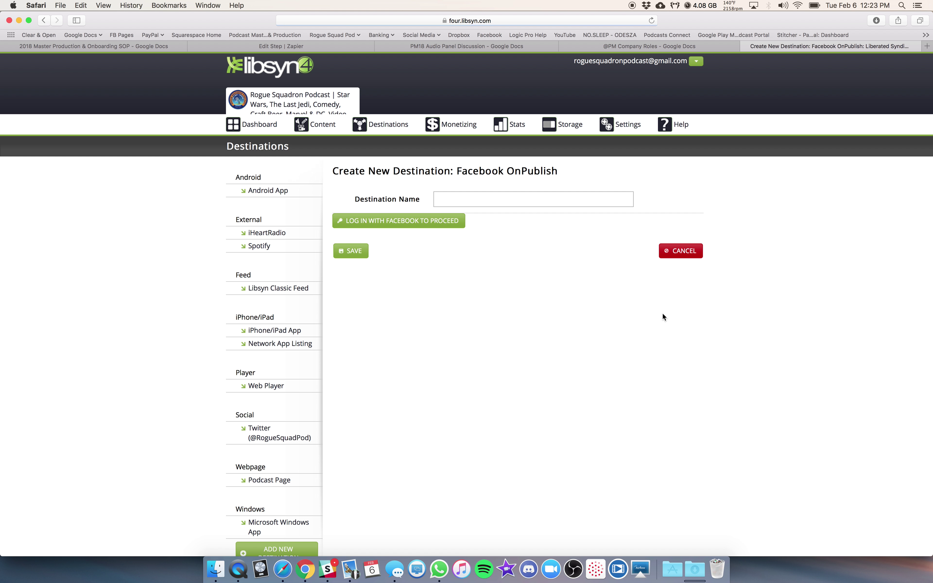
{"action": "left_click", "coordinate": [403, 222]}
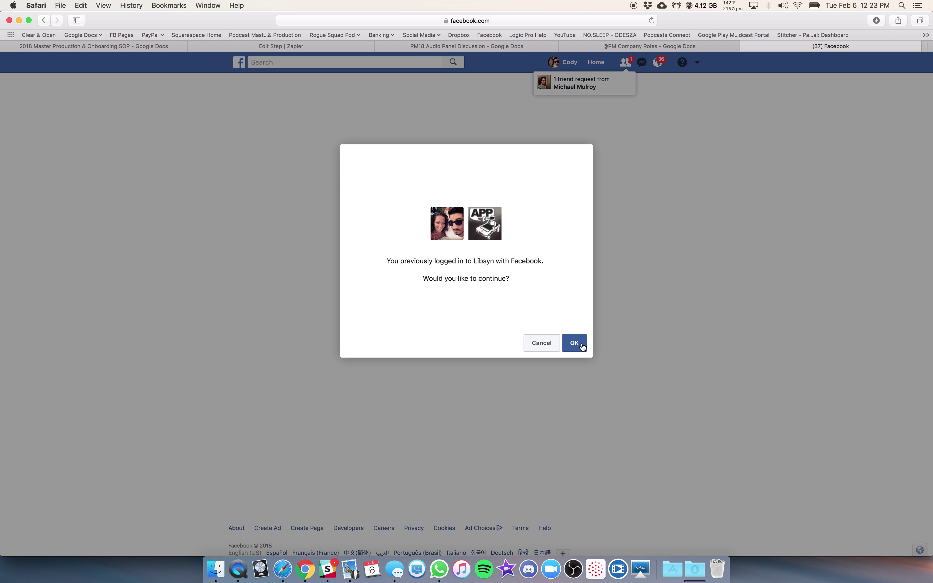
{"action": "left_click", "coordinate": [575, 343]}
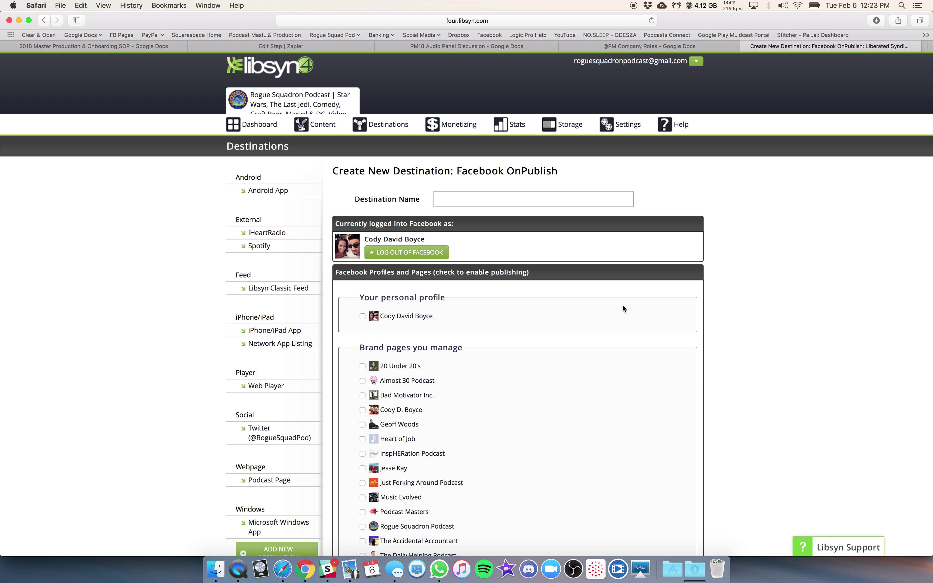
- Review the linked Facebook profile, brand pages and Options, then save the OnPublish destination
{"action": "scroll", "coordinate": [624, 305], "scroll_direction": "down", "scroll_amount": 5}
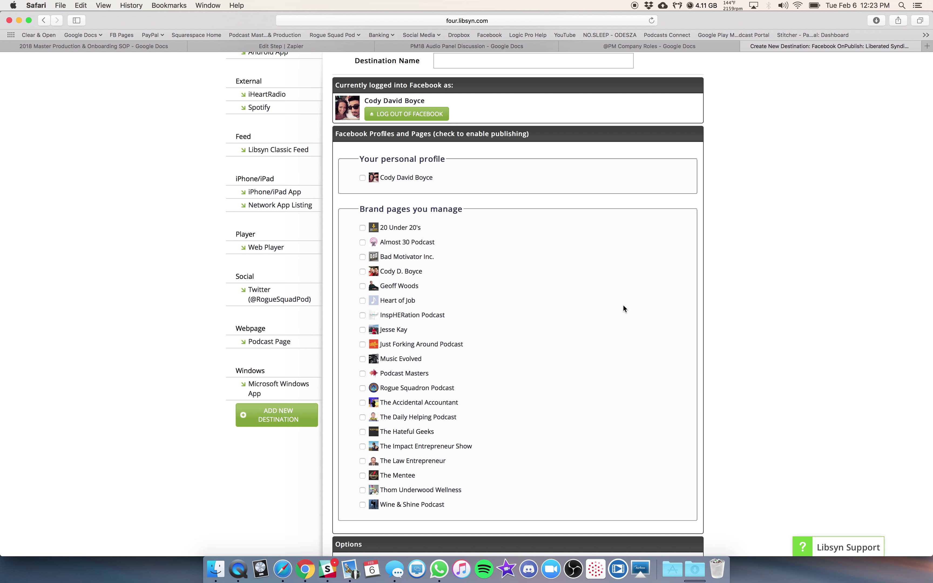
{"action": "scroll", "coordinate": [623, 305], "scroll_direction": "up", "scroll_amount": 2}
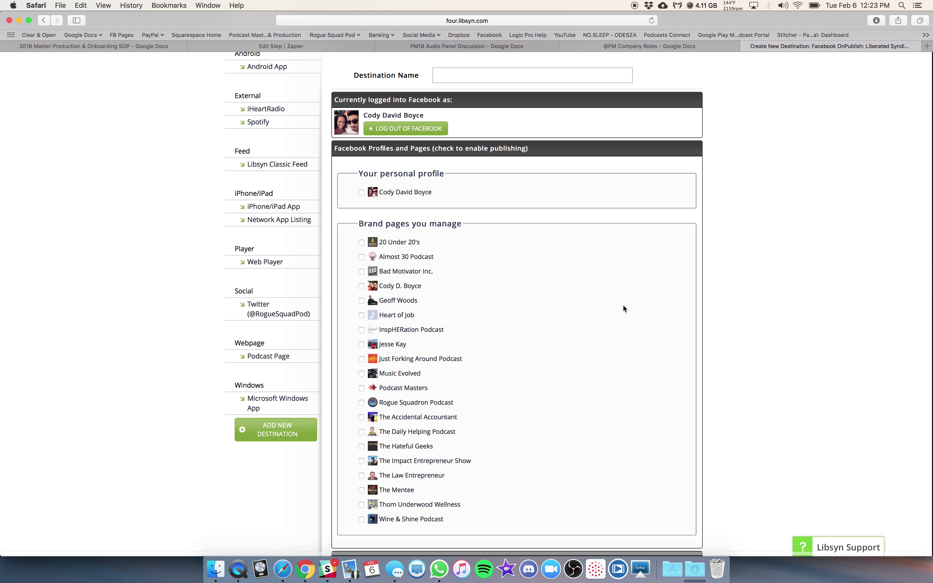
{"action": "scroll", "coordinate": [623, 305], "scroll_direction": "down", "scroll_amount": 1}
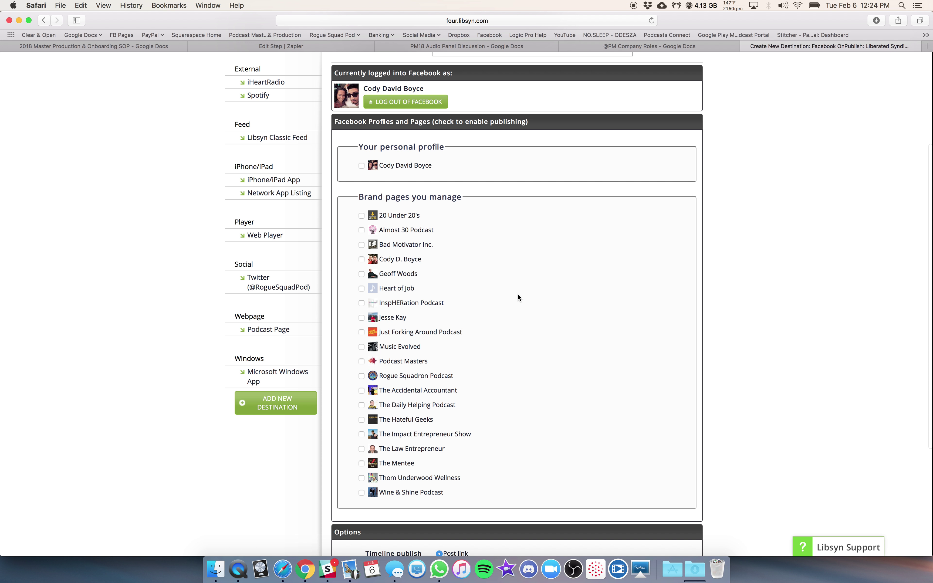
{"action": "scroll", "coordinate": [518, 294], "scroll_direction": "down", "scroll_amount": 5}
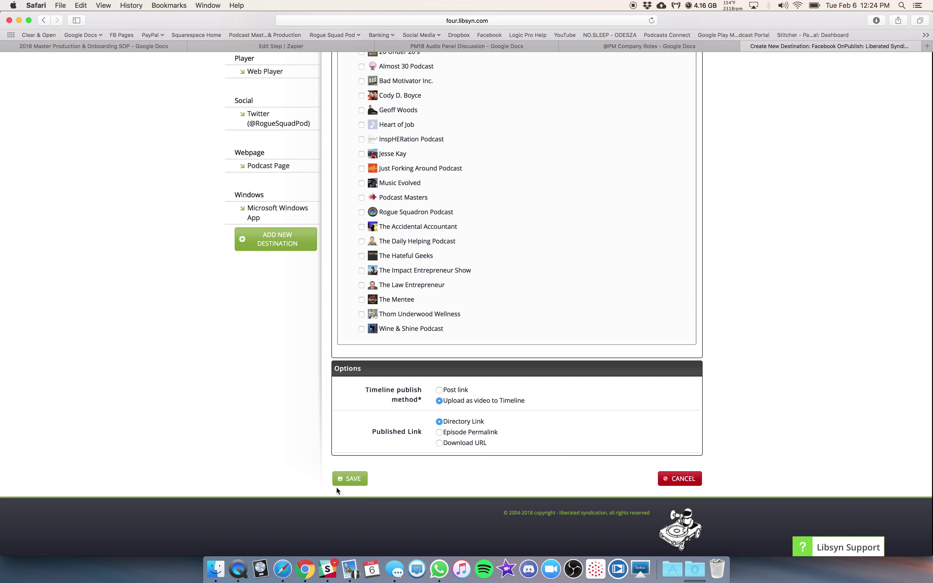
{"action": "left_click", "coordinate": [351, 485]}
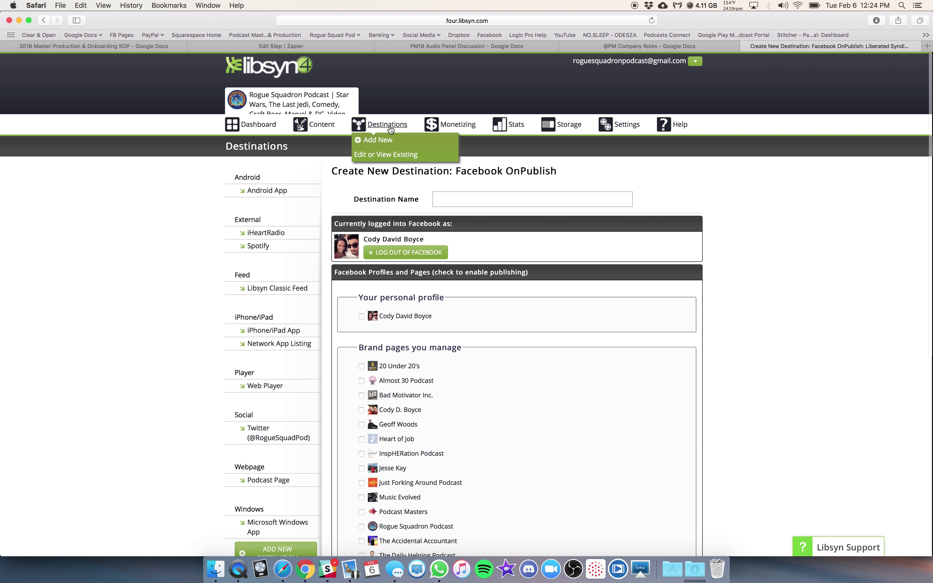
{"action": "left_click", "coordinate": [386, 140]}
- Discard the unsaved Facebook form and choose Twitter as the new destination type
{"action": "left_click", "coordinate": [471, 325]}
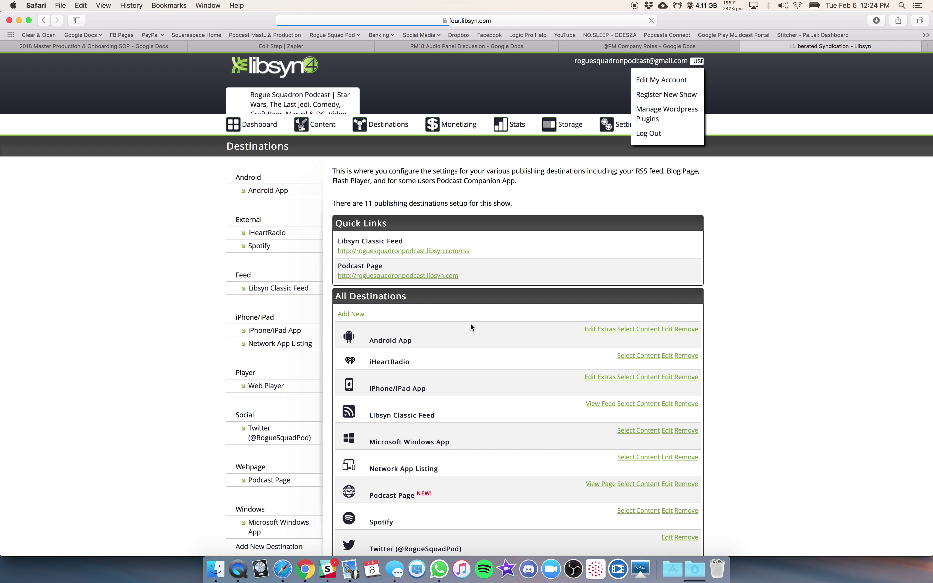
{"action": "scroll", "coordinate": [697, 239], "scroll_direction": "down", "scroll_amount": 3}
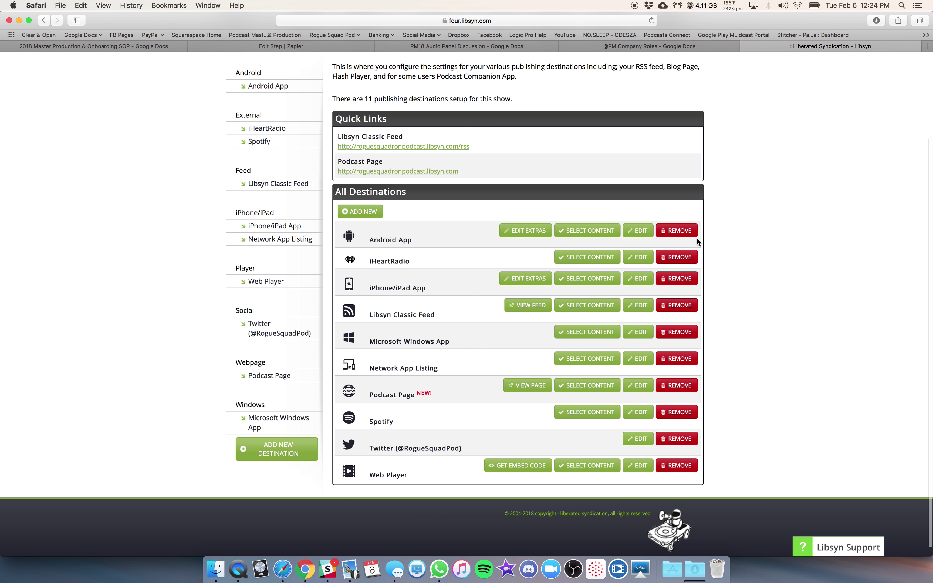
{"action": "scroll", "coordinate": [413, 164], "scroll_direction": "up", "scroll_amount": 3}
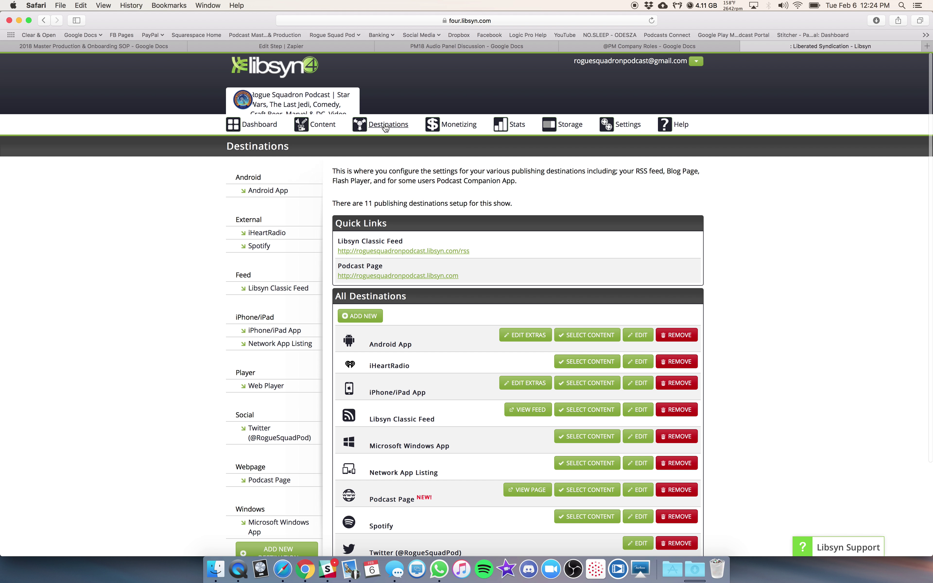
{"action": "left_click", "coordinate": [372, 316]}
{"action": "scroll", "coordinate": [373, 316], "scroll_direction": "down", "scroll_amount": 2}
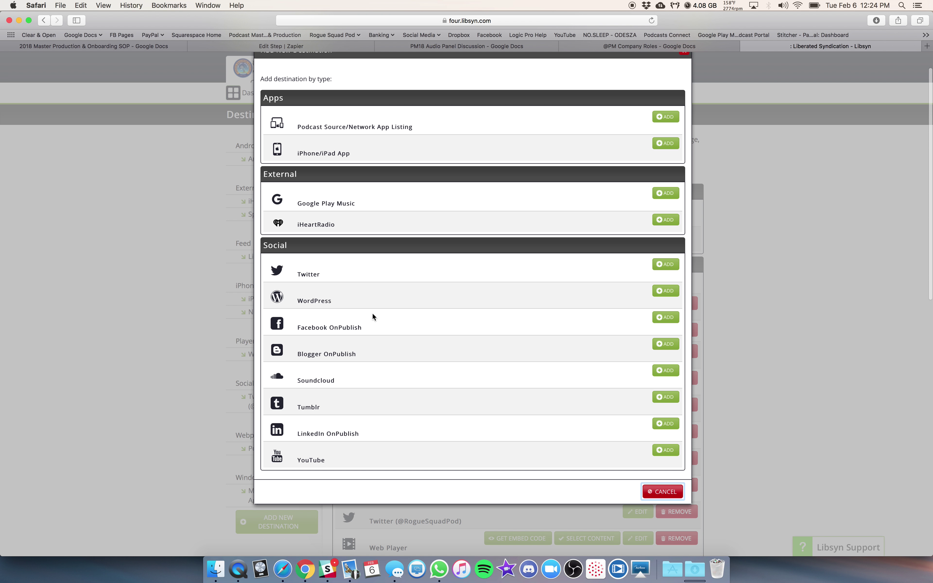
{"action": "left_click", "coordinate": [668, 267]}
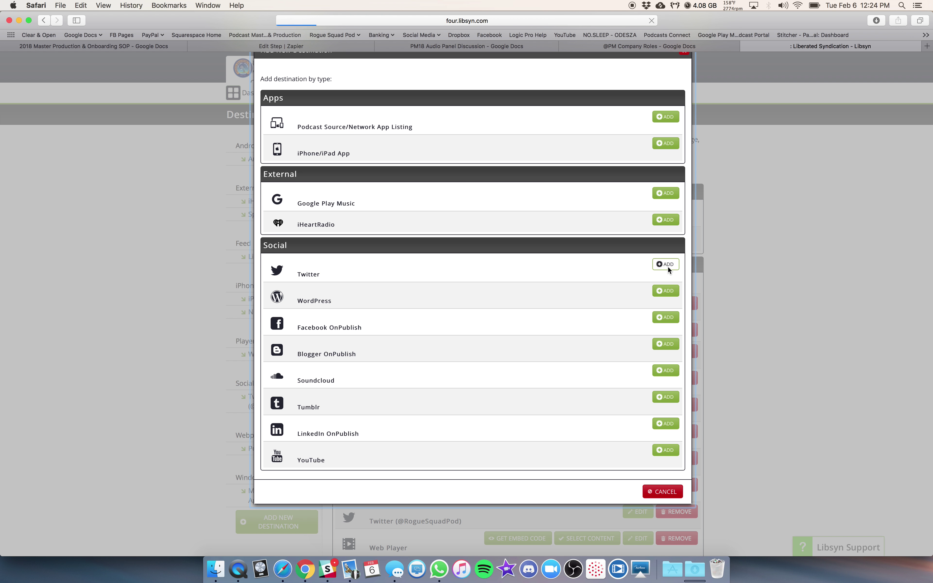
- Authorize Libsyn on the podcast's Twitter account and set the published link to Download URL
{"action": "left_click", "coordinate": [410, 214]}
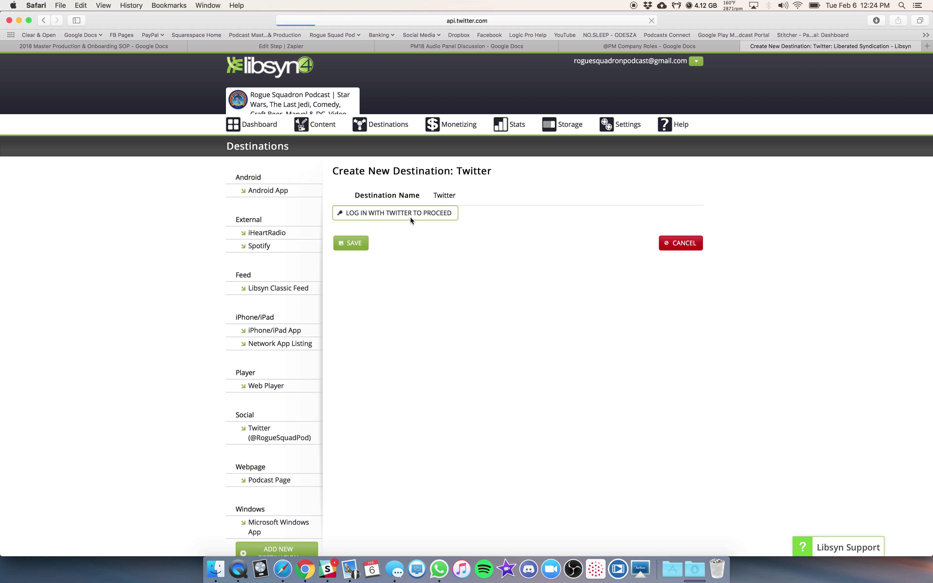
{"action": "left_click", "coordinate": [347, 146]}
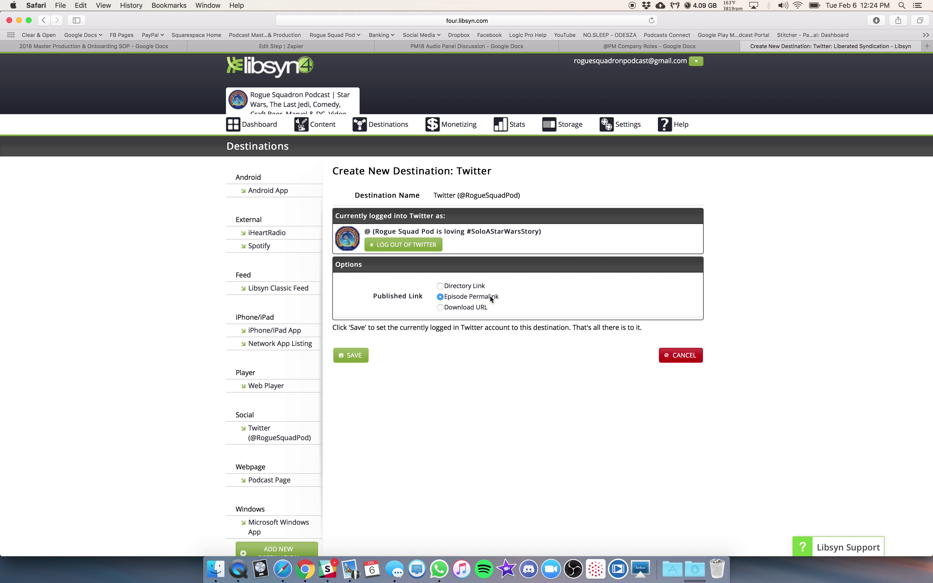
{"action": "left_click", "coordinate": [467, 309]}
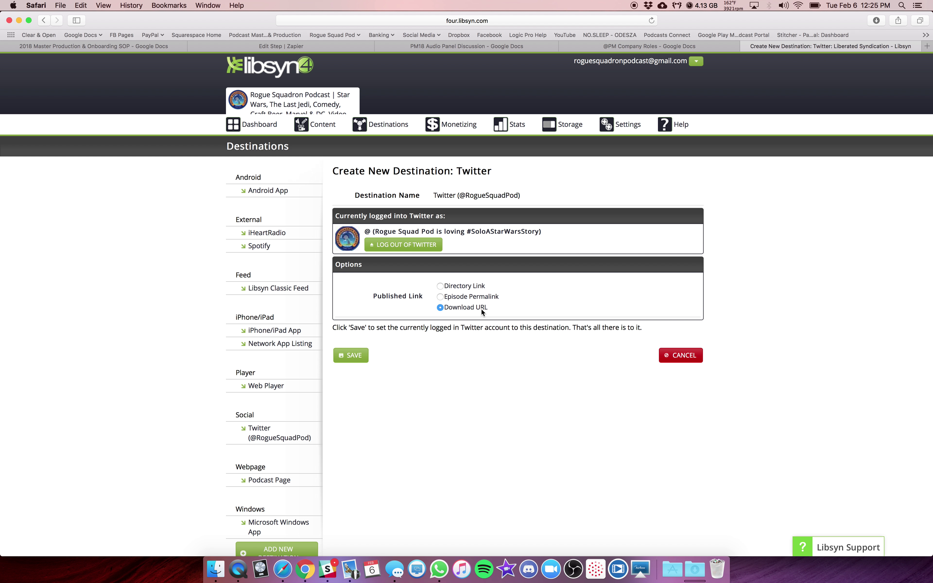
{"action": "mouse_move", "coordinate": [388, 131]}
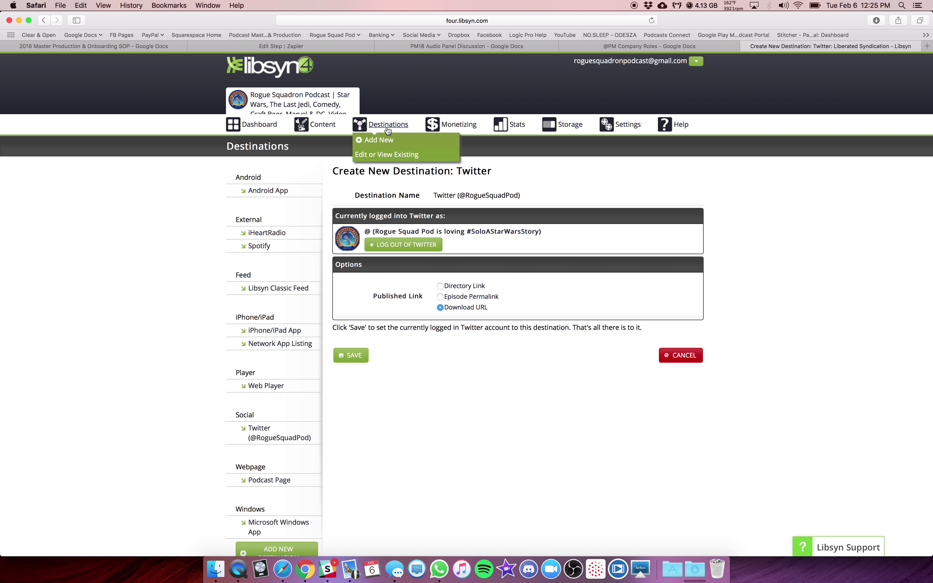
{"action": "left_click", "coordinate": [387, 154]}
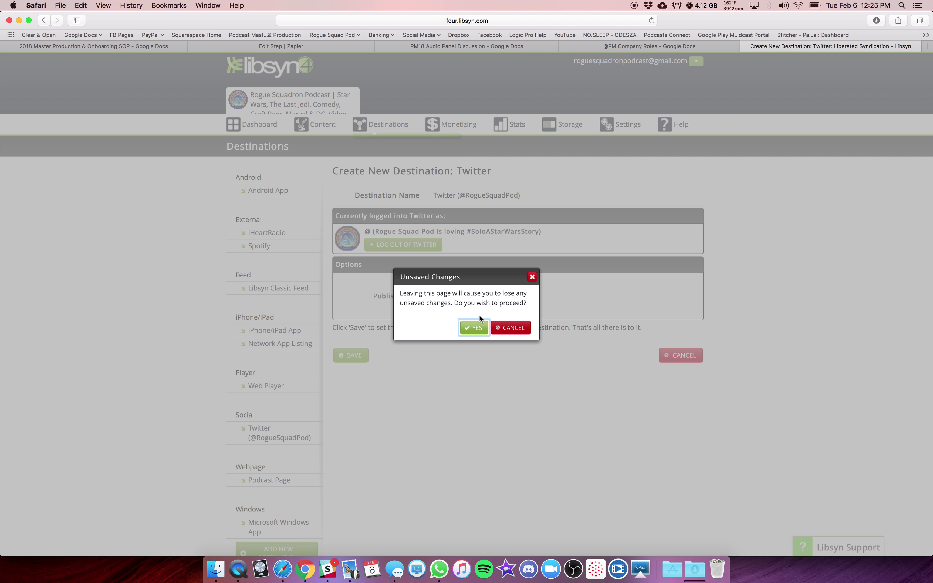
- Discard the unsaved Twitter form and pick YouTube as the new destination type
{"action": "left_click", "coordinate": [477, 331]}
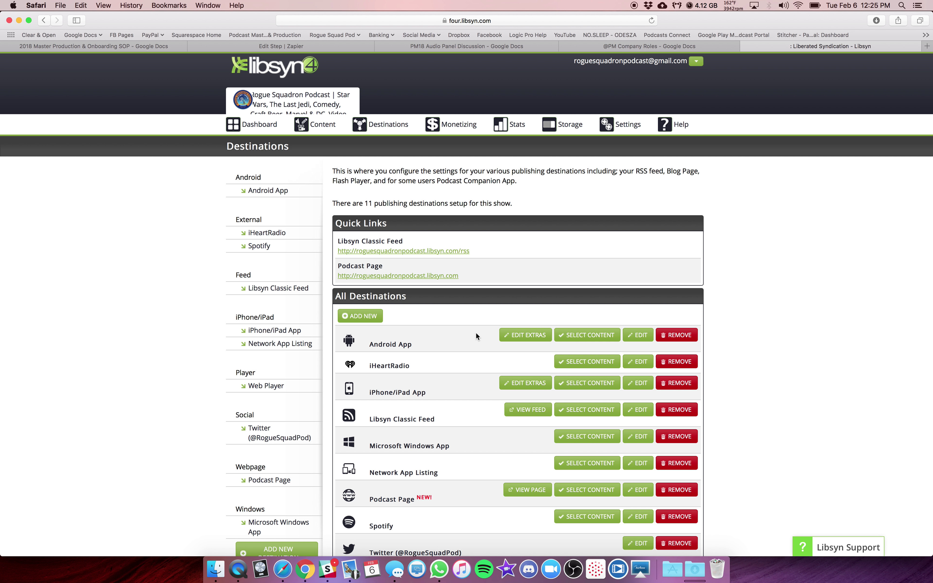
{"action": "scroll", "coordinate": [476, 332], "scroll_direction": "down", "scroll_amount": 5}
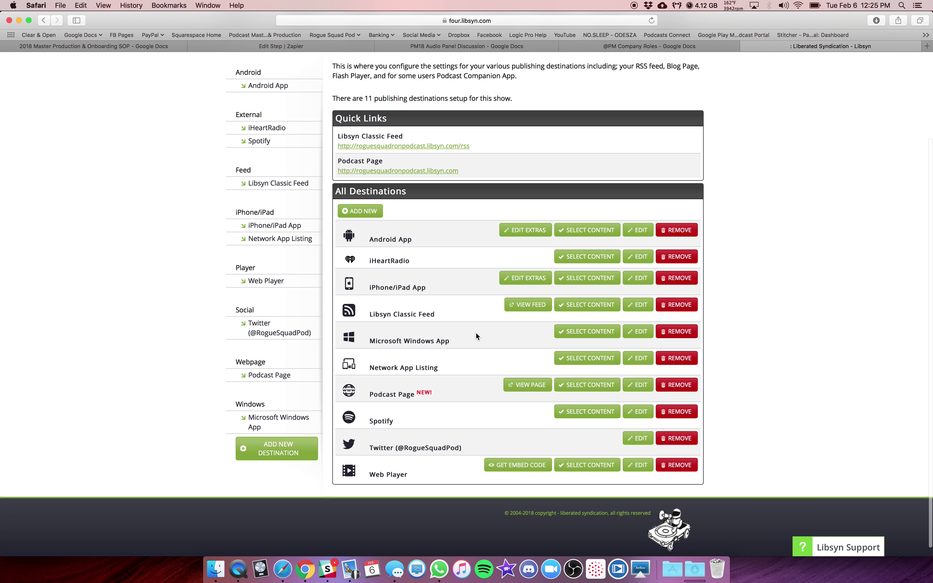
{"action": "left_click", "coordinate": [368, 212]}
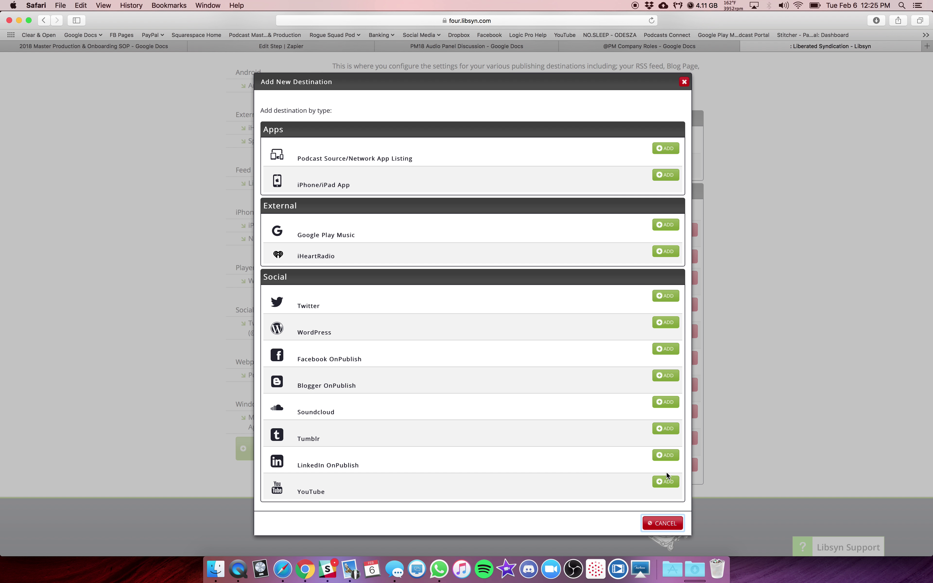
{"action": "left_click", "coordinate": [668, 483]}
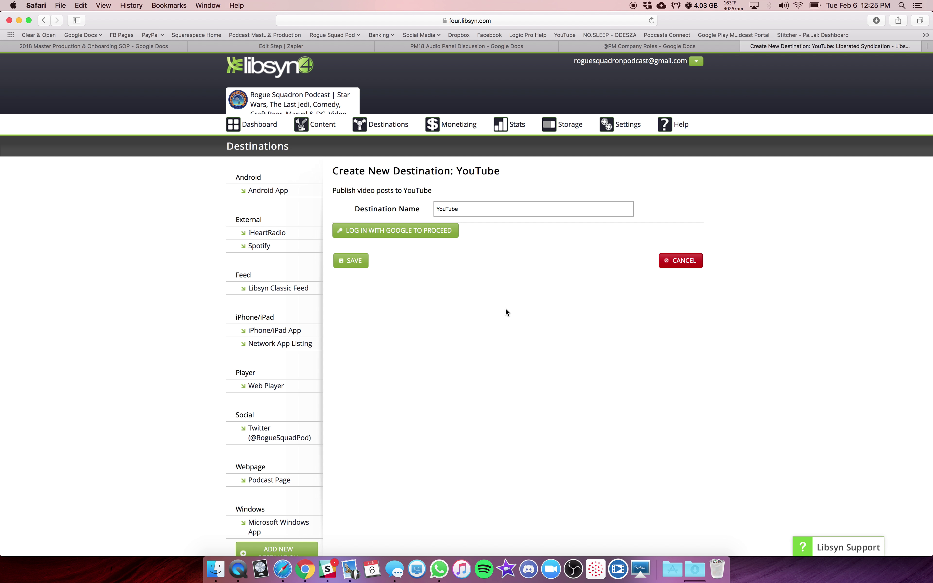
- Load youtube.com in a new browser tab
{"action": "key", "text": "super+t"}
{"action": "type", "text": "youtube.com"}
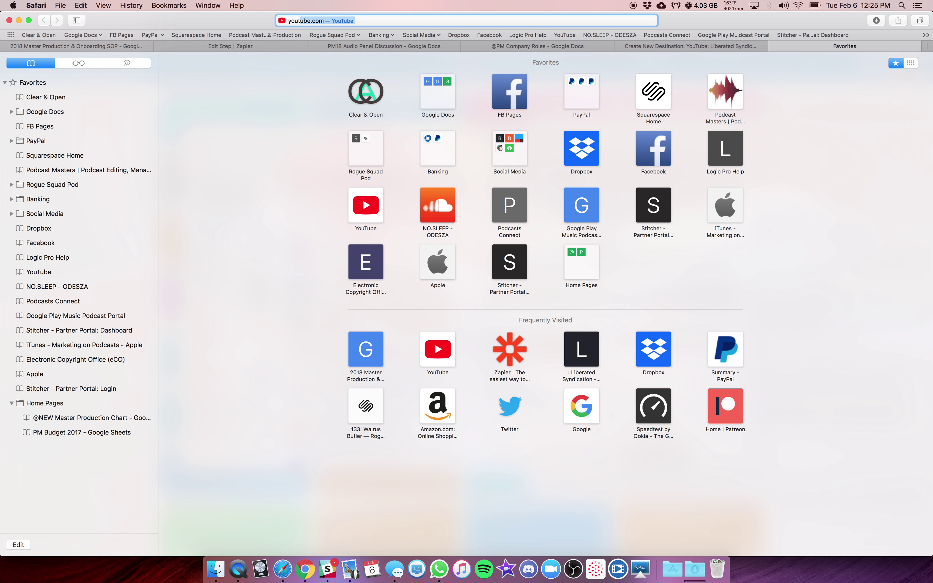
{"action": "key", "text": "Return"}
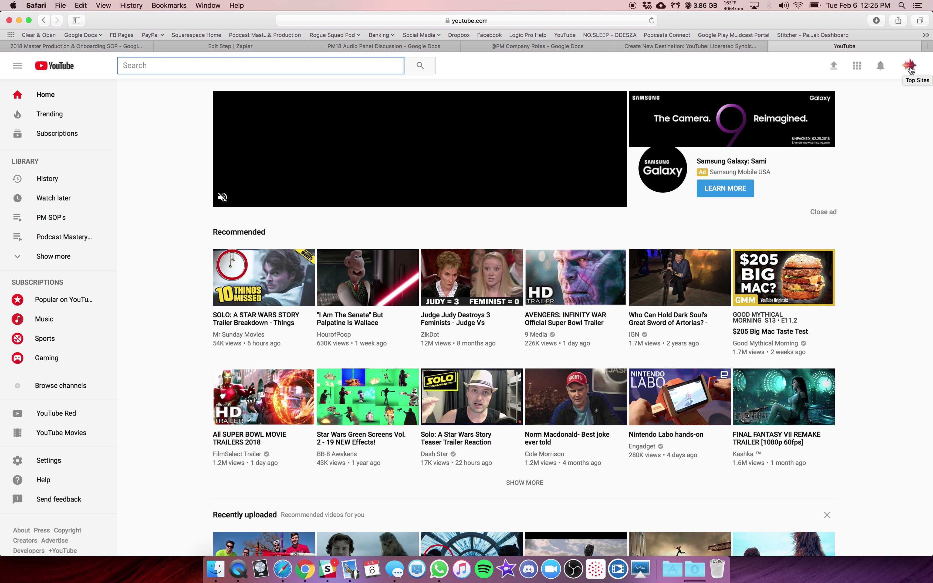
- Switch to the other Google account, check its Creator Studio, then close the YouTube tab
{"action": "left_click", "coordinate": [911, 69]}
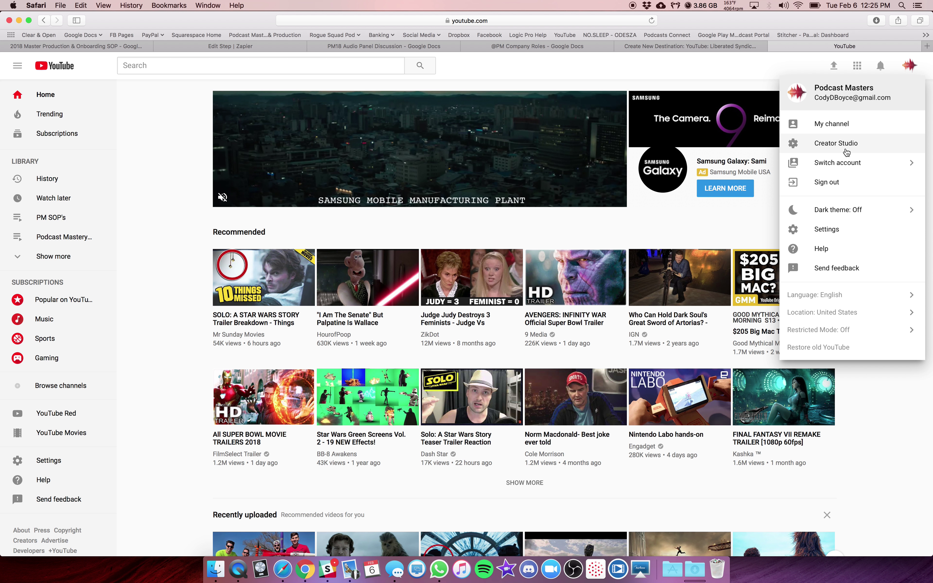
{"action": "left_click", "coordinate": [843, 163]}
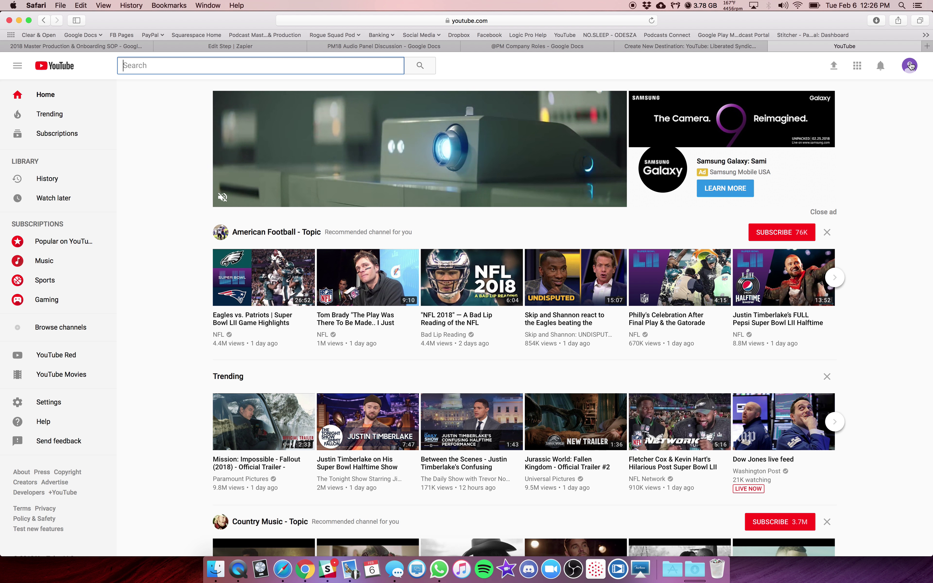
{"action": "left_click", "coordinate": [911, 66]}
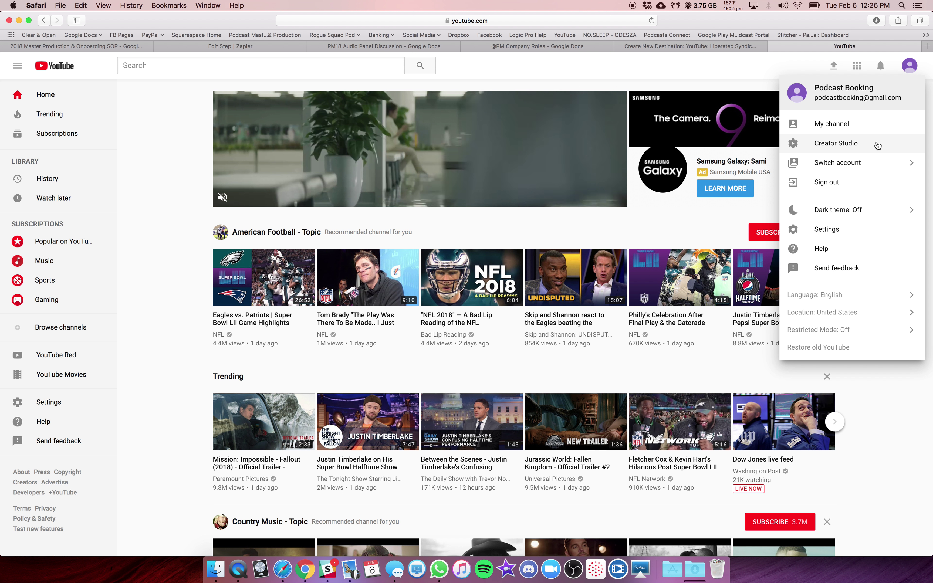
{"action": "left_click", "coordinate": [846, 144]}
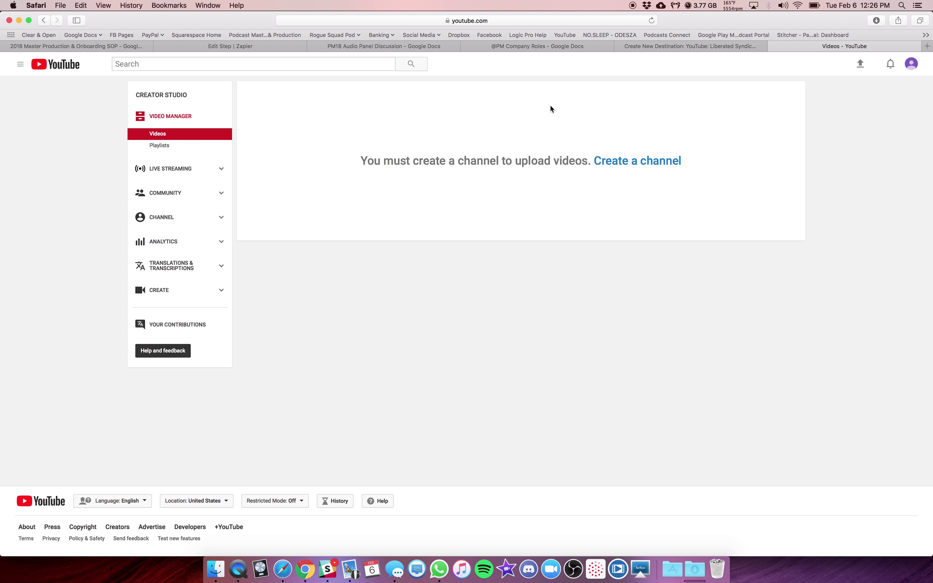
{"action": "key", "text": "super+w"}
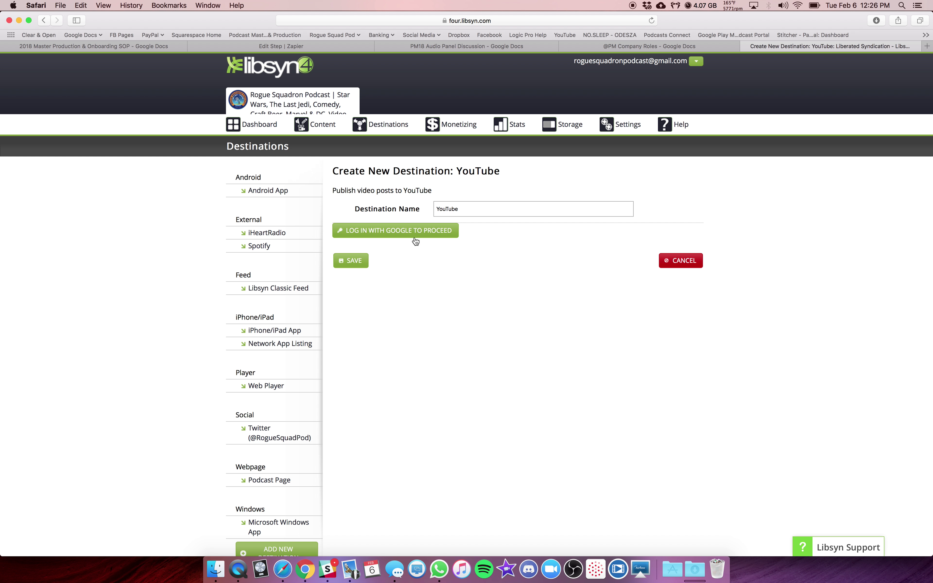
- Log in with Google using the podcast account's saved password and allow libsyn.com access
{"action": "left_click", "coordinate": [409, 231]}
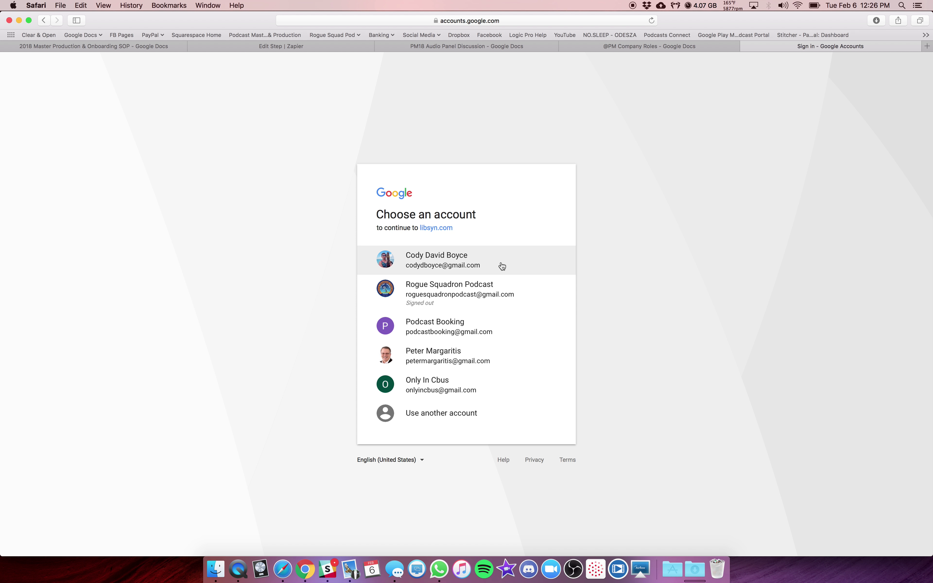
{"action": "left_click", "coordinate": [477, 293]}
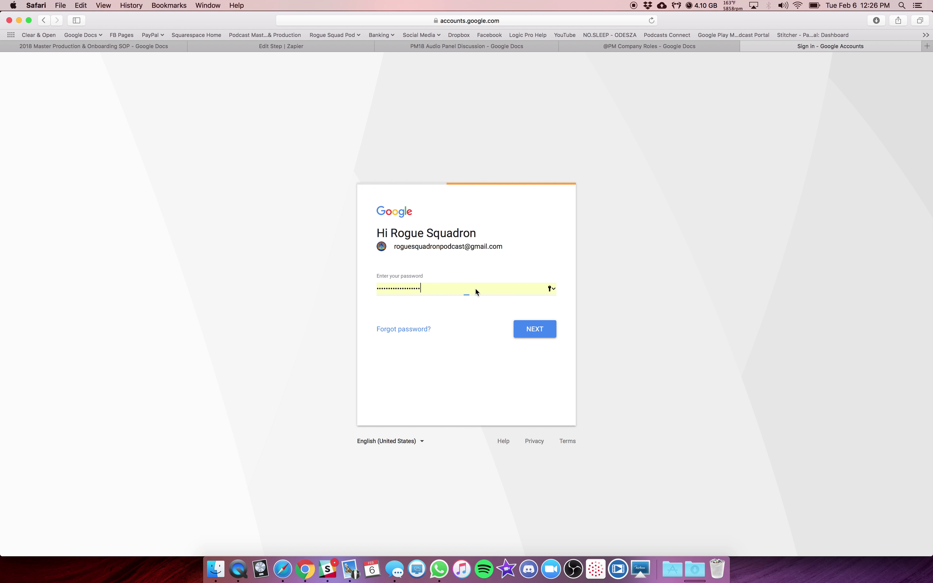
{"action": "left_click", "coordinate": [536, 324]}
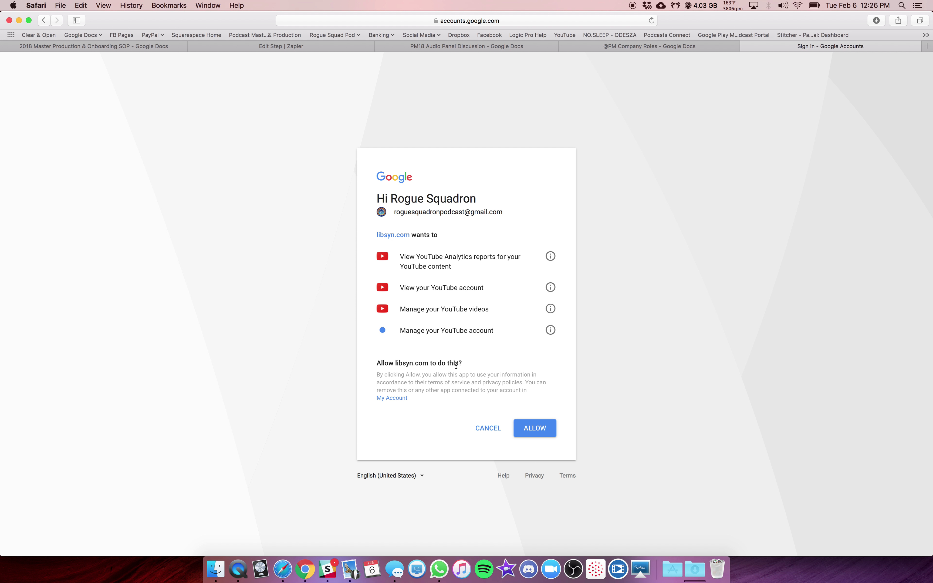
{"action": "left_click", "coordinate": [541, 434]}
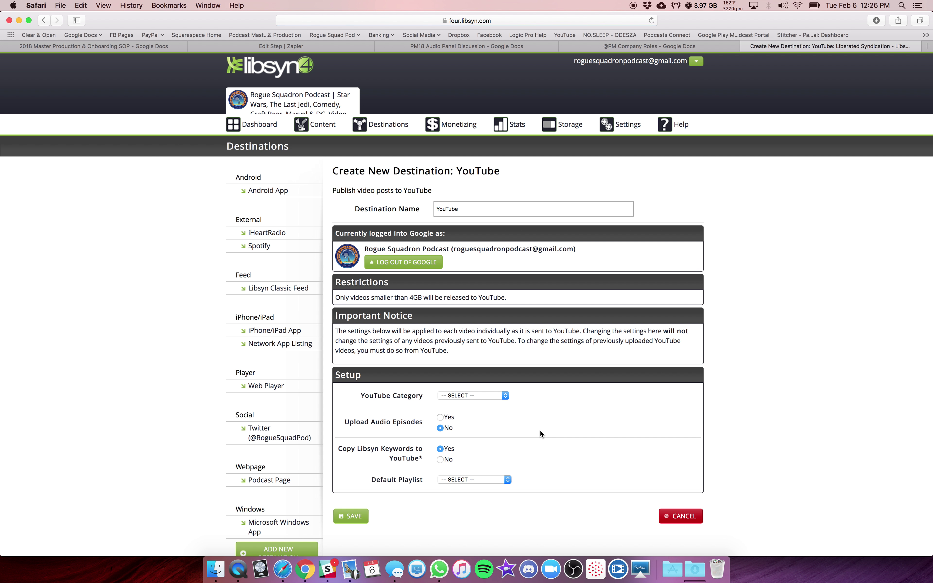
- Leave YouTube Category unselected and set Upload Audio Episodes to Yes
{"action": "scroll", "coordinate": [588, 254], "scroll_direction": "down", "scroll_amount": 3}
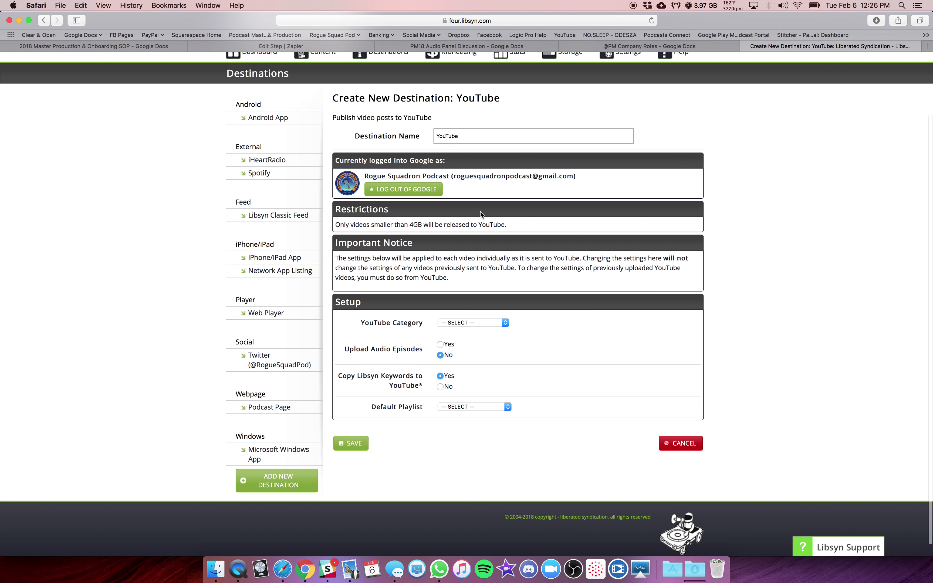
{"action": "left_click", "coordinate": [490, 323]}
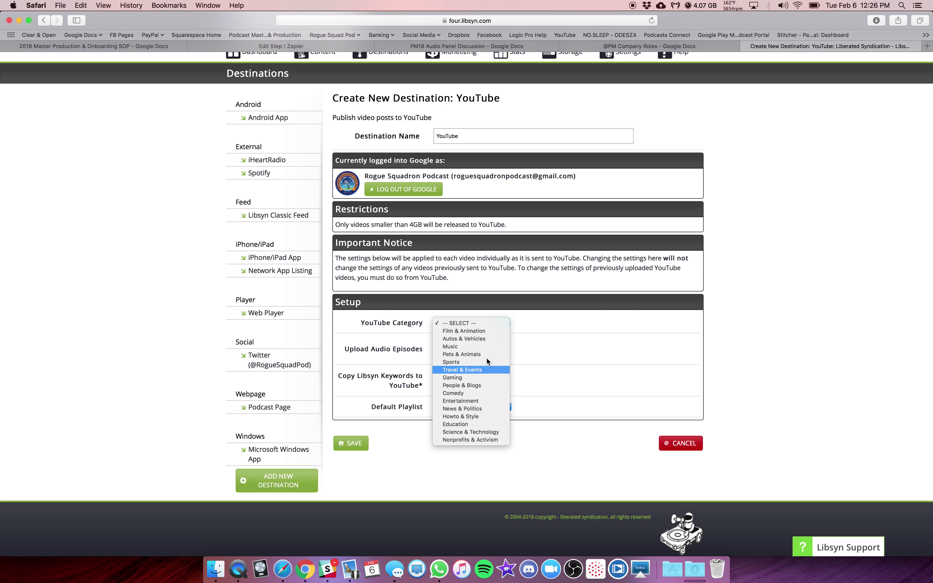
{"action": "left_click", "coordinate": [539, 316]}
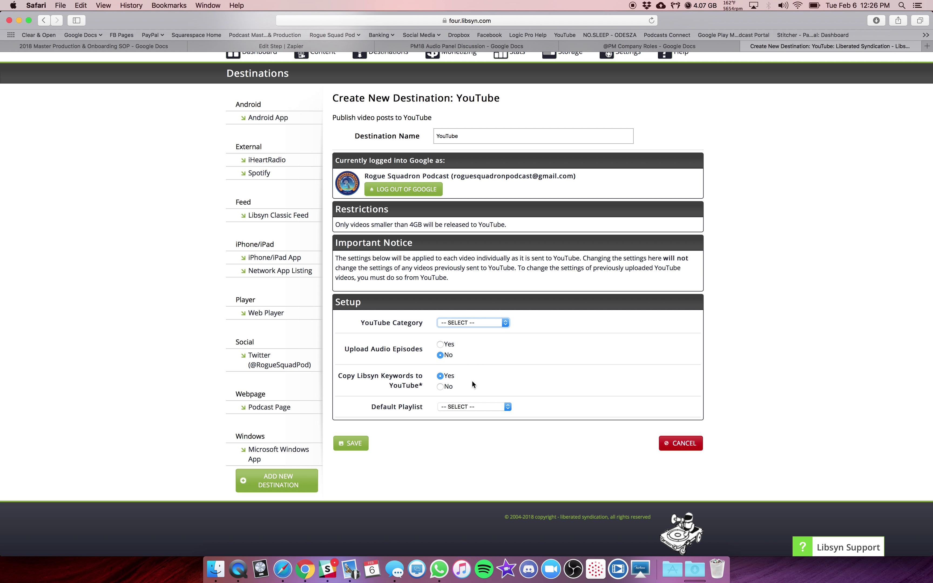
{"action": "left_click", "coordinate": [440, 345]}
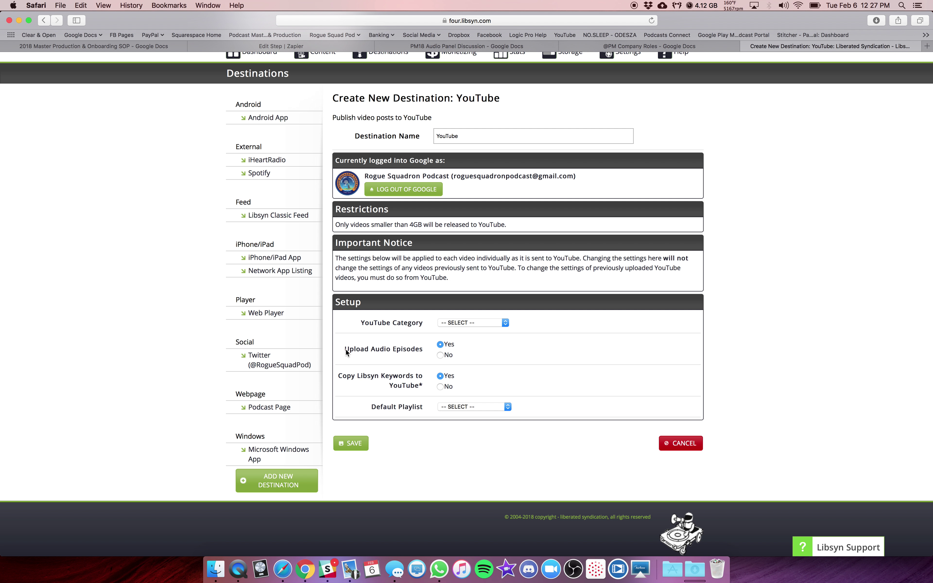
- Highlight the Upload Audio Episodes and Keywords labels, leaving Default Playlist unselected
{"action": "left_click_drag", "start_coordinate": [345, 351], "coordinate": [421, 349]}
{"action": "left_click", "coordinate": [420, 349]}
{"action": "left_click_drag", "start_coordinate": [386, 376], "coordinate": [413, 376]}
{"action": "left_click", "coordinate": [434, 384]}
{"action": "left_click", "coordinate": [481, 408]}
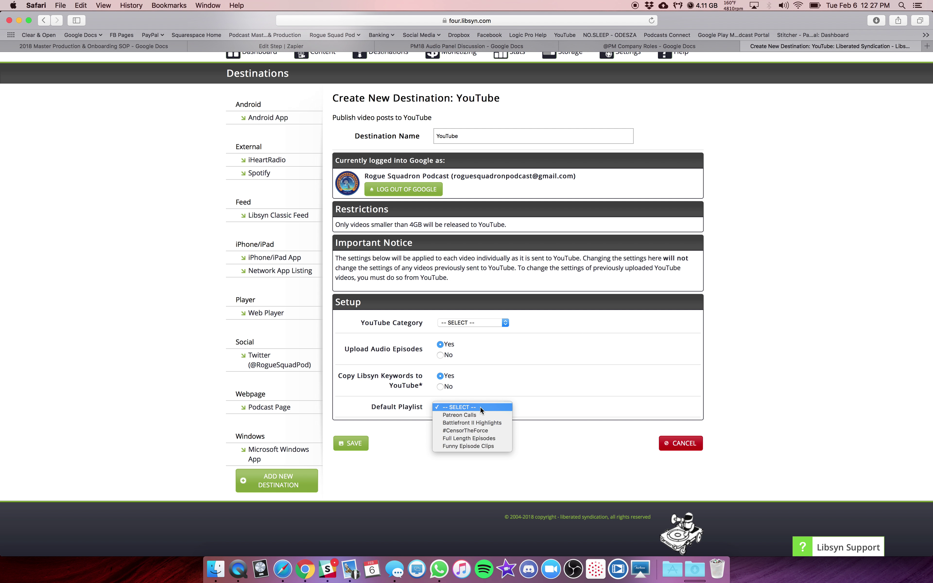
{"action": "left_click", "coordinate": [520, 379]}
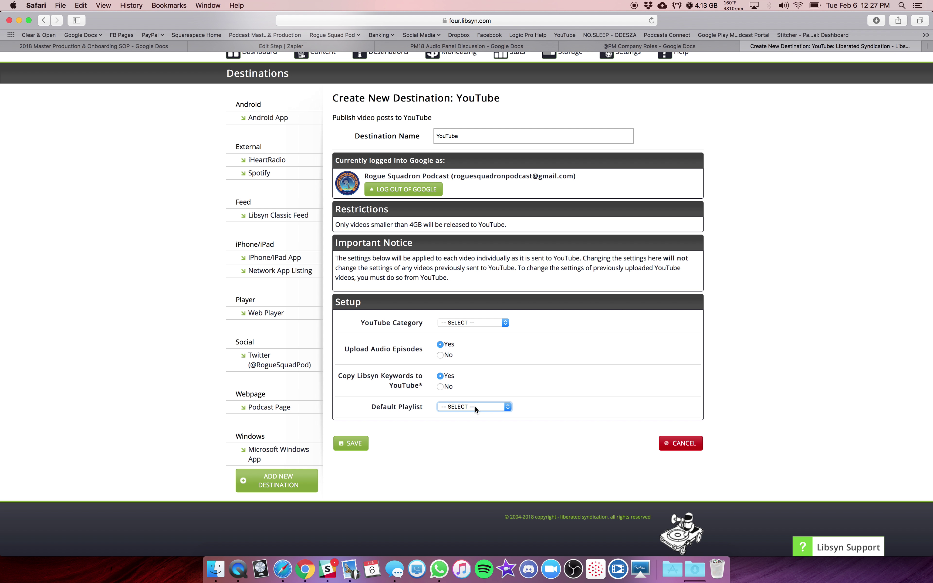
{"action": "left_click", "coordinate": [470, 441]}
{"action": "scroll", "coordinate": [502, 201], "scroll_direction": "up", "scroll_amount": 3}
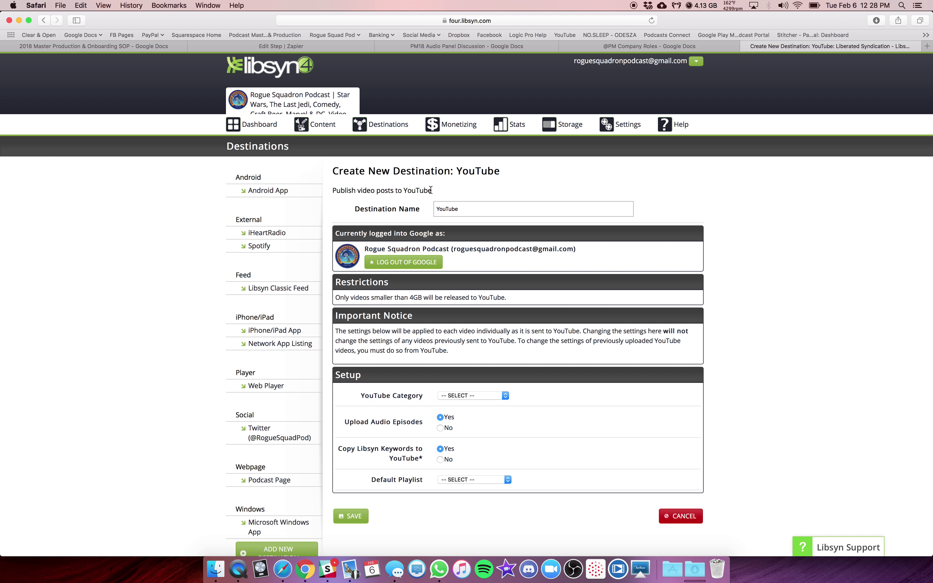
- Discard the YouTube form and highlight Spotify among the 11 listed destinations
{"action": "left_click", "coordinate": [389, 125]}
{"action": "left_click", "coordinate": [478, 329]}
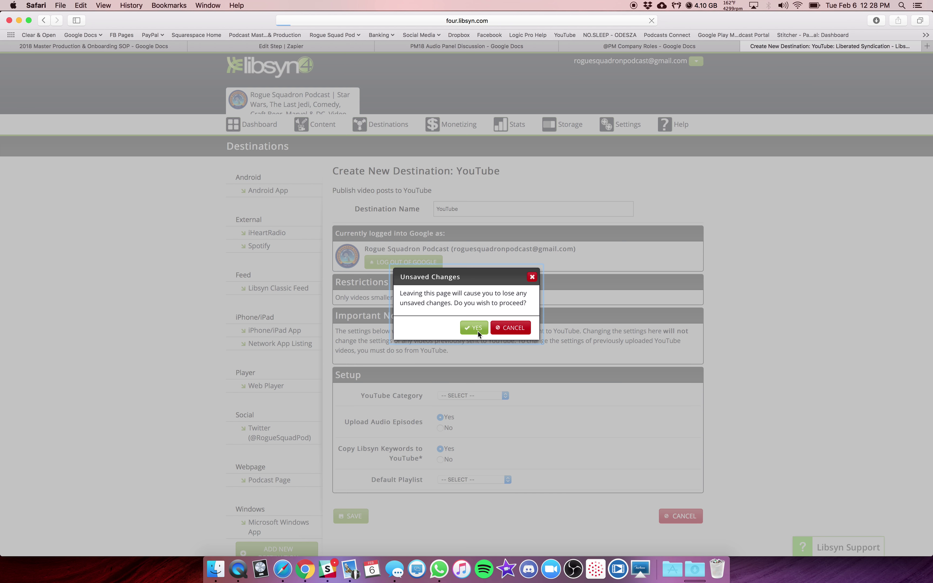
{"action": "scroll", "coordinate": [675, 308], "scroll_direction": "down", "scroll_amount": 5}
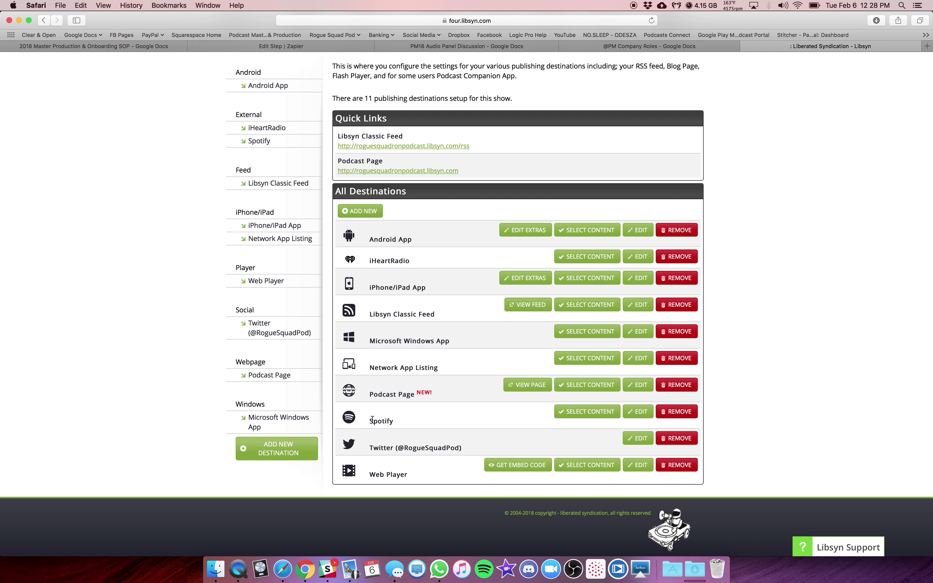
{"action": "left_click_drag", "start_coordinate": [393, 420], "coordinate": [337, 416]}
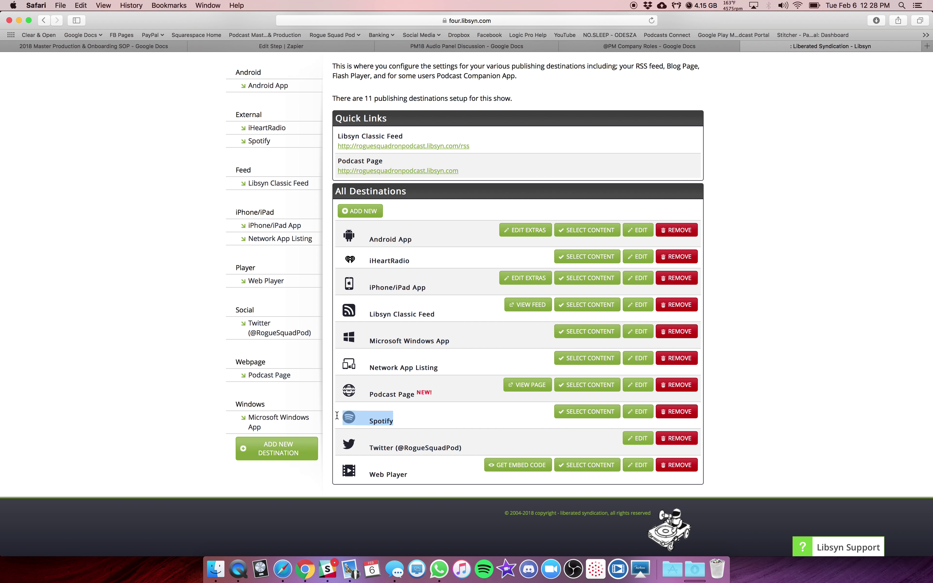
{"action": "left_click", "coordinate": [451, 419]}
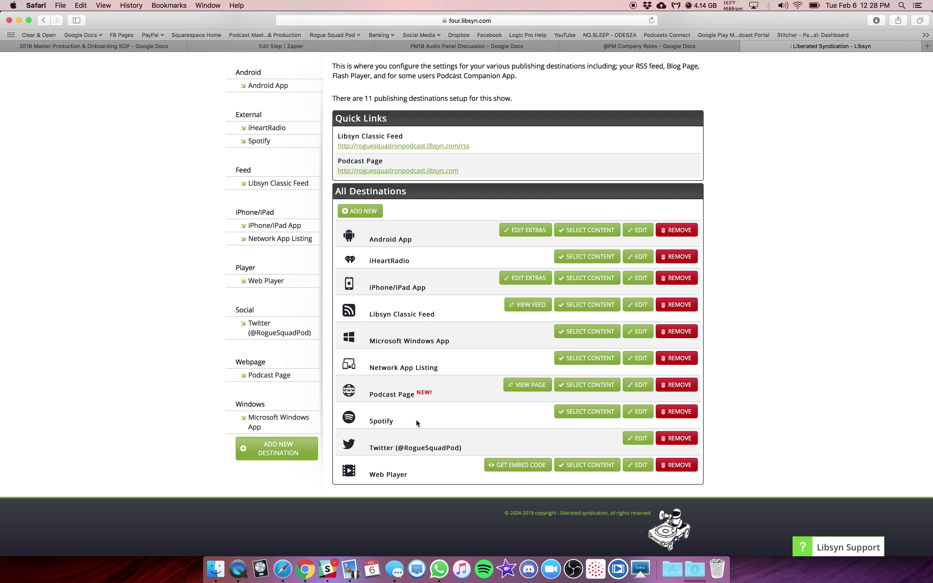
- Open Spotify's Select Content page and scroll through all 182 episodes checked for release
{"action": "left_click", "coordinate": [571, 412]}
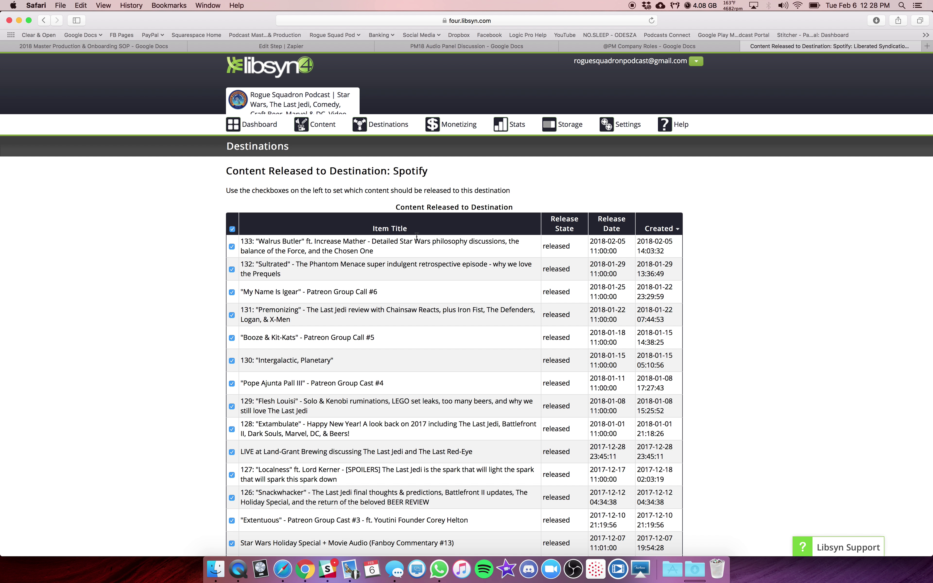
{"action": "scroll", "coordinate": [418, 324], "scroll_direction": "down", "scroll_amount": 4}
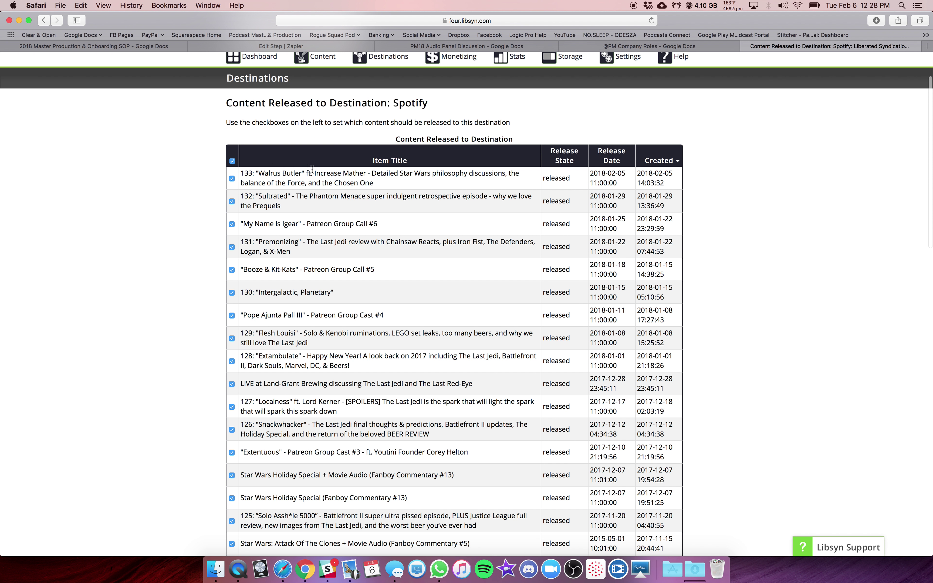
{"action": "scroll", "coordinate": [227, 210], "scroll_direction": "down", "scroll_amount": 3}
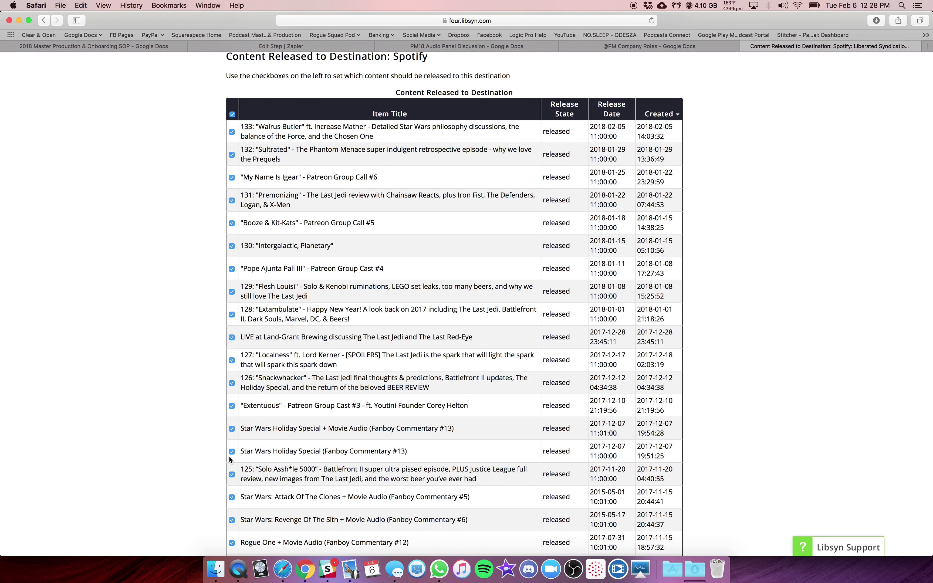
{"action": "scroll", "coordinate": [198, 278], "scroll_direction": "up", "scroll_amount": 2}
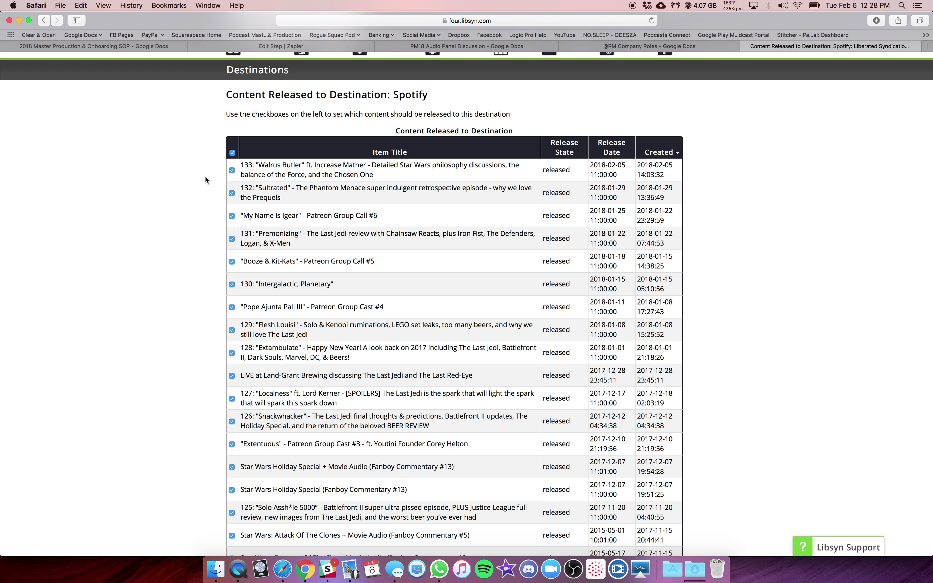
{"action": "scroll", "coordinate": [204, 213], "scroll_direction": "down", "scroll_amount": 2}
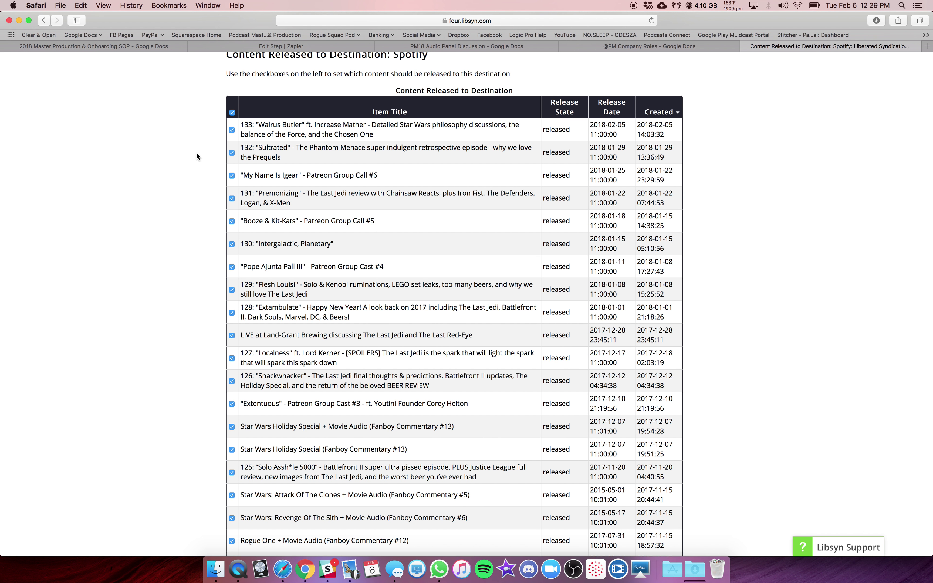
{"action": "scroll", "coordinate": [196, 154], "scroll_direction": "down", "scroll_amount": 3}
{"action": "scroll", "coordinate": [197, 153], "scroll_direction": "down", "scroll_amount": 15}
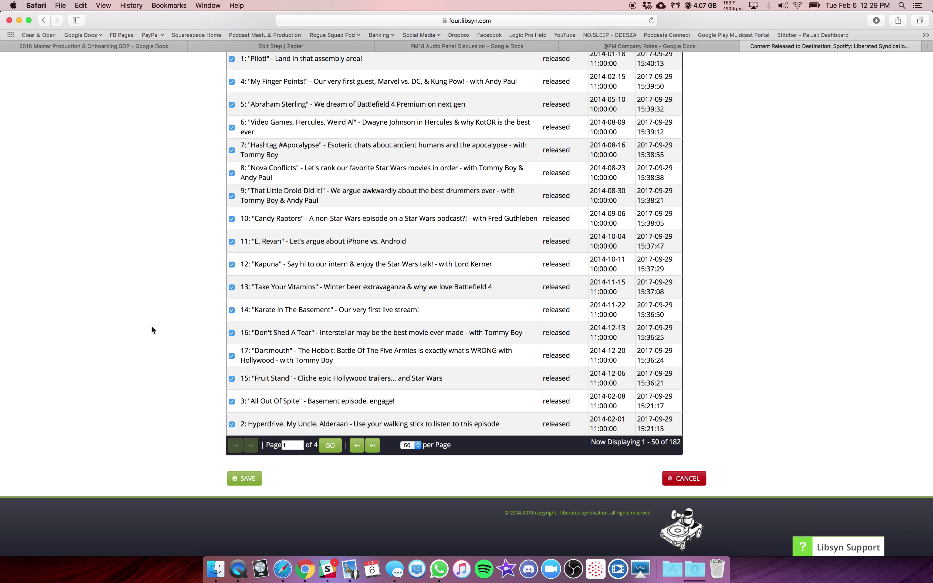
{"action": "scroll", "coordinate": [151, 327], "scroll_direction": "down", "scroll_amount": 1}
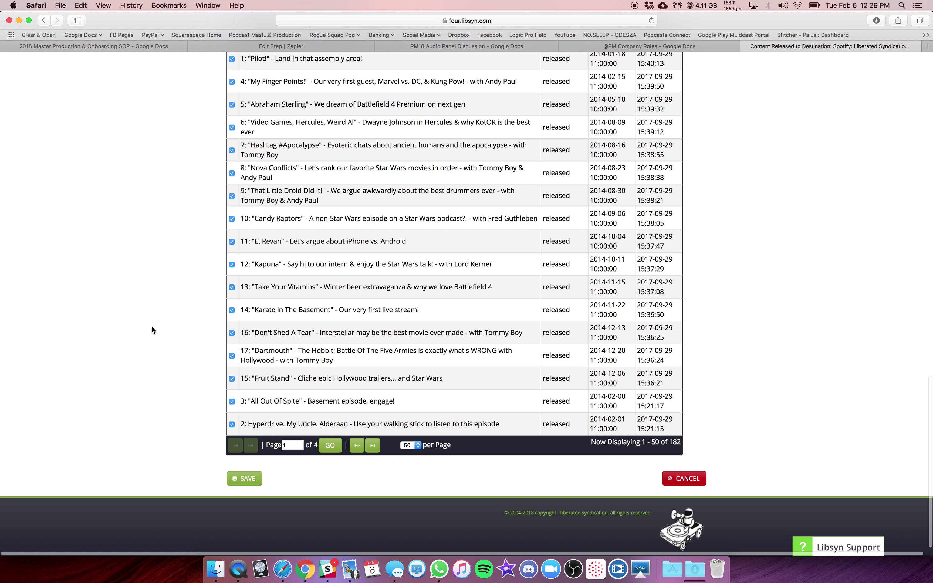
{"action": "scroll", "coordinate": [152, 327], "scroll_direction": "up", "scroll_amount": 20}
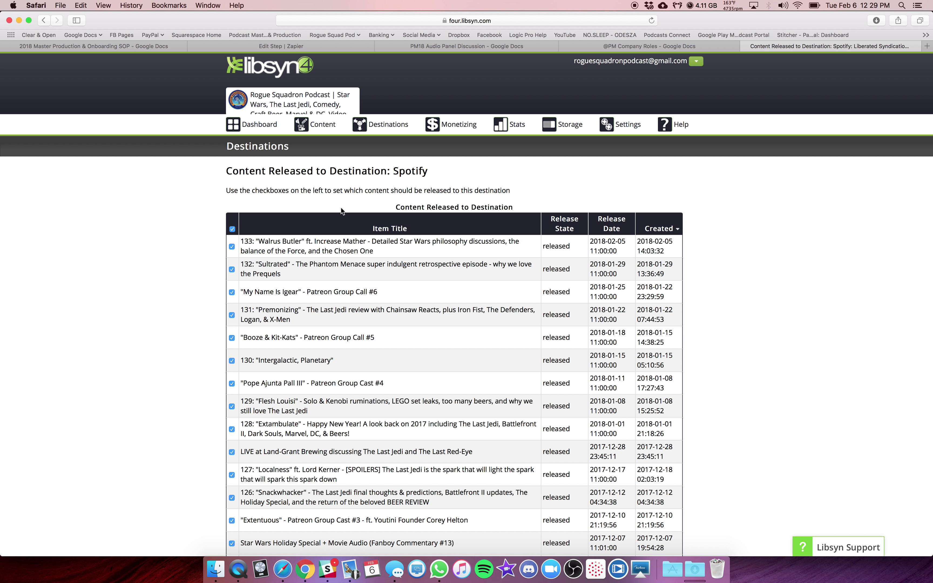
- Return to Destinations and scroll to the list of the show's 11 publishing destinations
{"action": "left_click", "coordinate": [385, 131]}
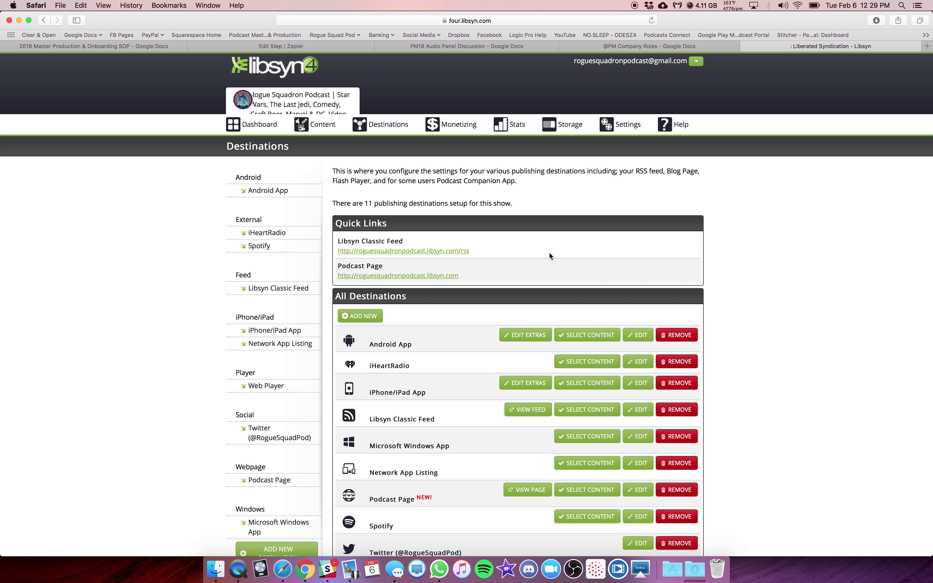
{"action": "scroll", "coordinate": [549, 253], "scroll_direction": "down", "scroll_amount": 4}
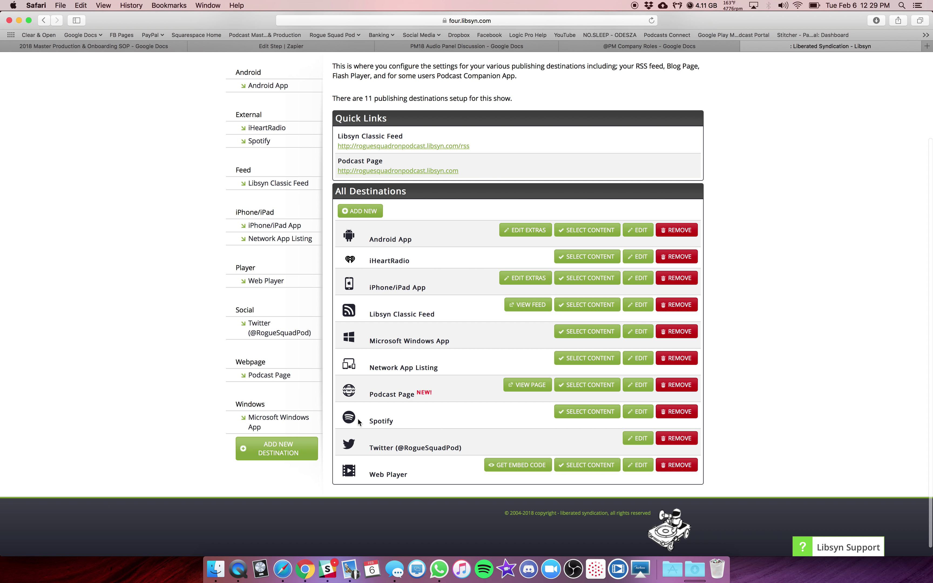